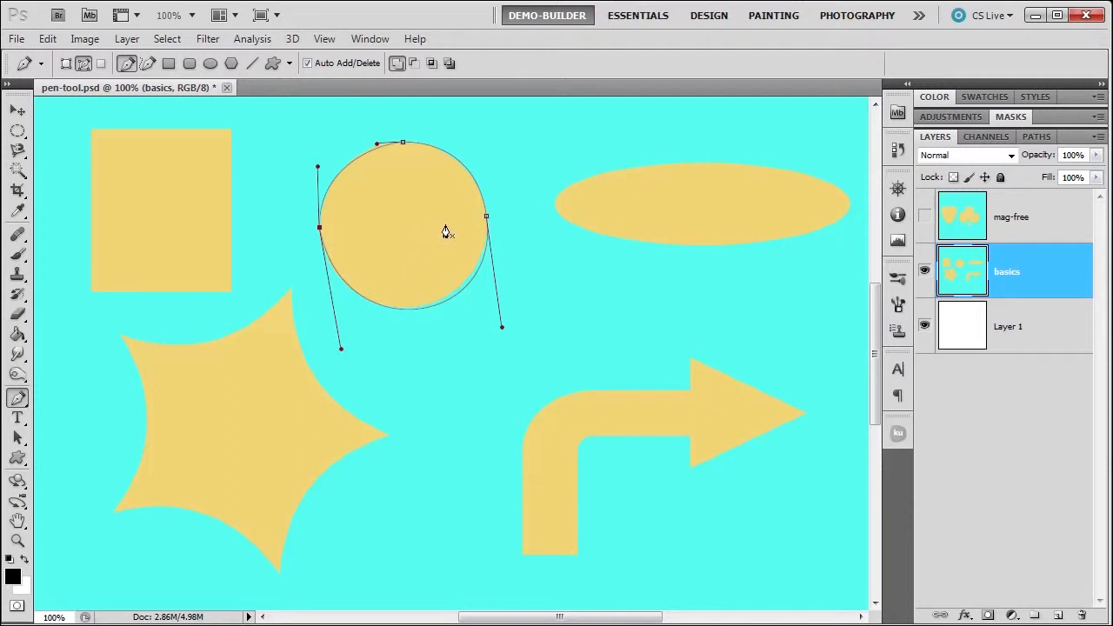
Delete the existing work path around the circle and return to the layer list.
left_click(1036, 137)
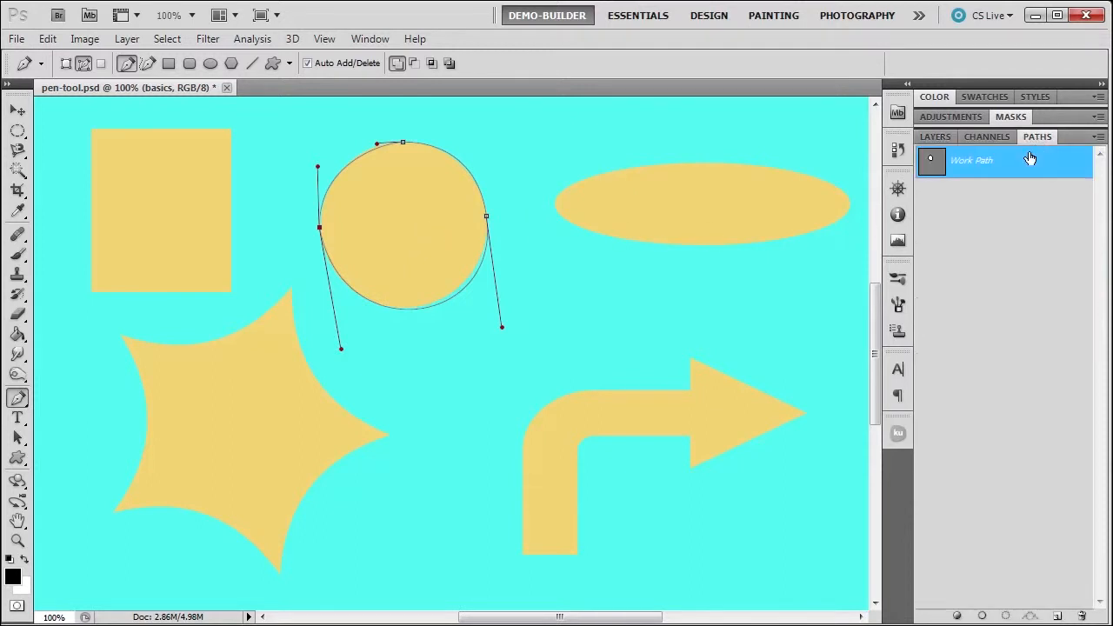
right_click(1030, 159)
left_click(1048, 184)
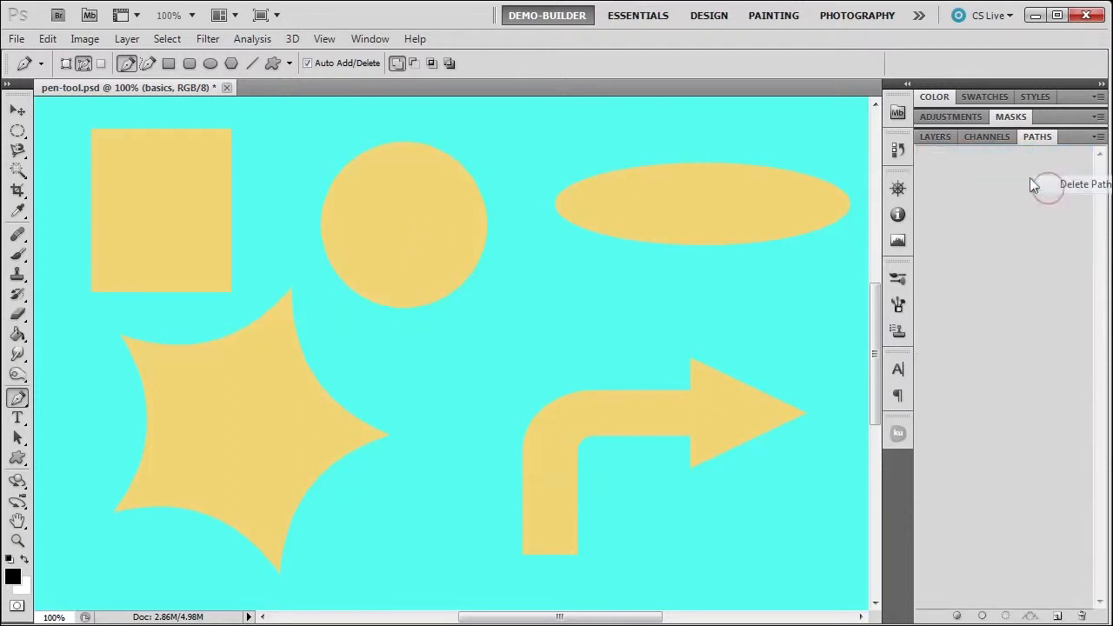
left_click(946, 138)
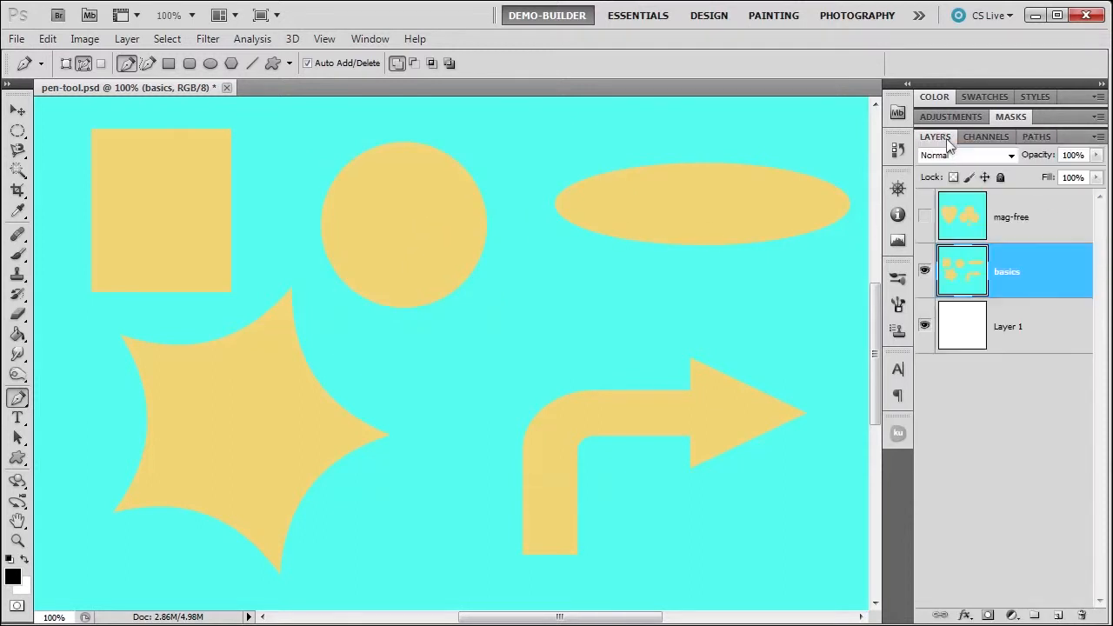
With Rubber Band enabled, trace the circle as a closed Pen path of short curved segments and inspect it with the basics layer hidden.
left_click(289, 63)
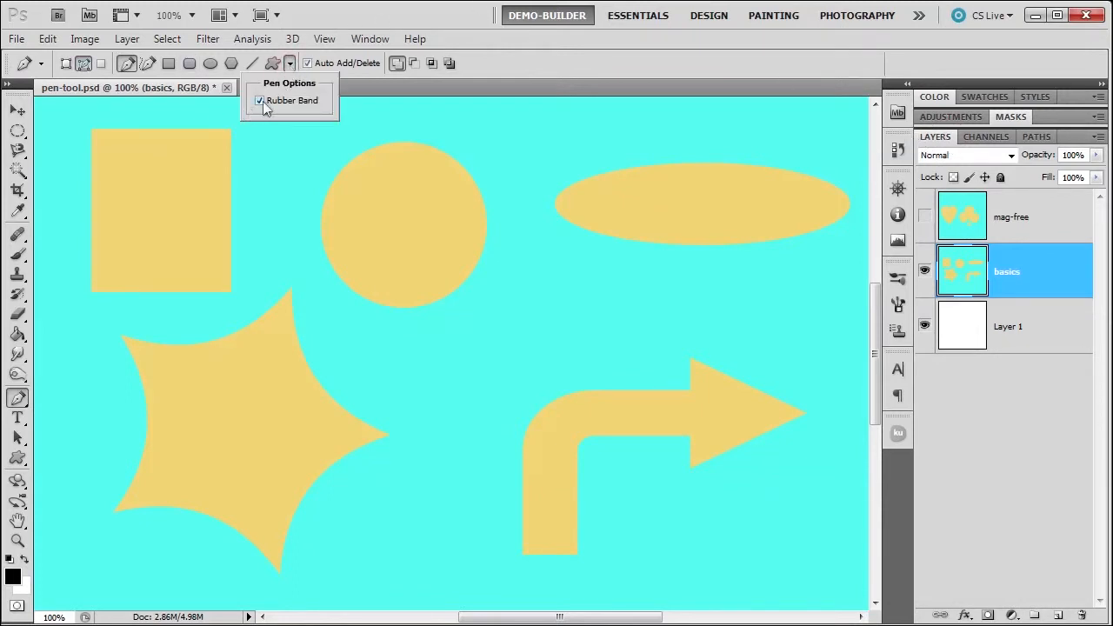
left_click(589, 63)
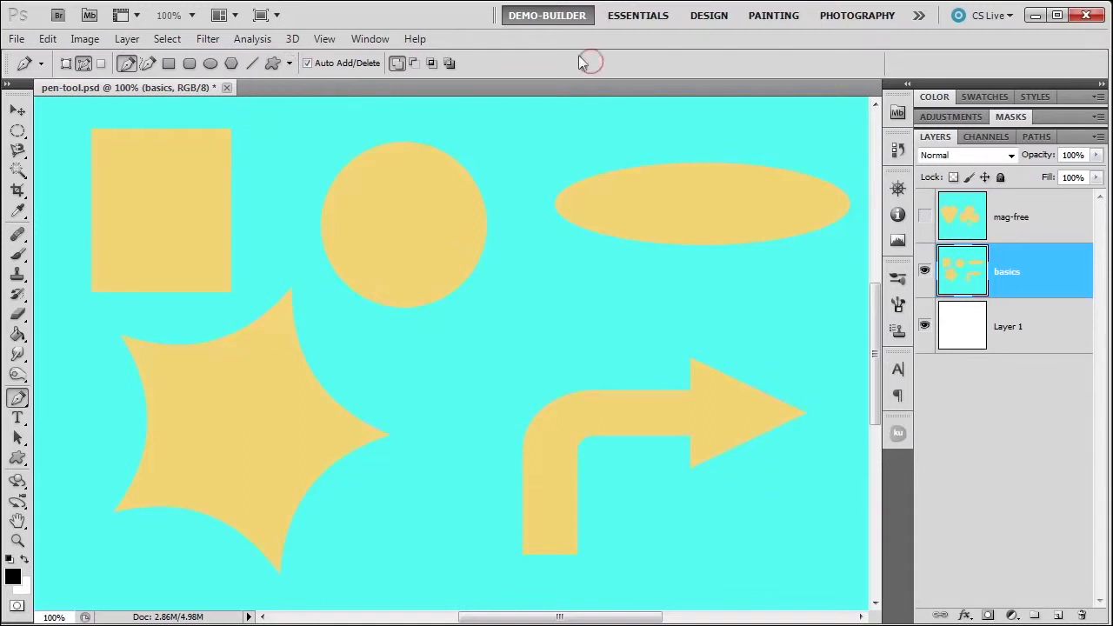
left_click(403, 143)
left_click_drag(461, 165, 476, 191)
left_click_drag(487, 239, 483, 272)
left_click(447, 298)
left_click(383, 309)
left_click_drag(383, 310, 359, 301)
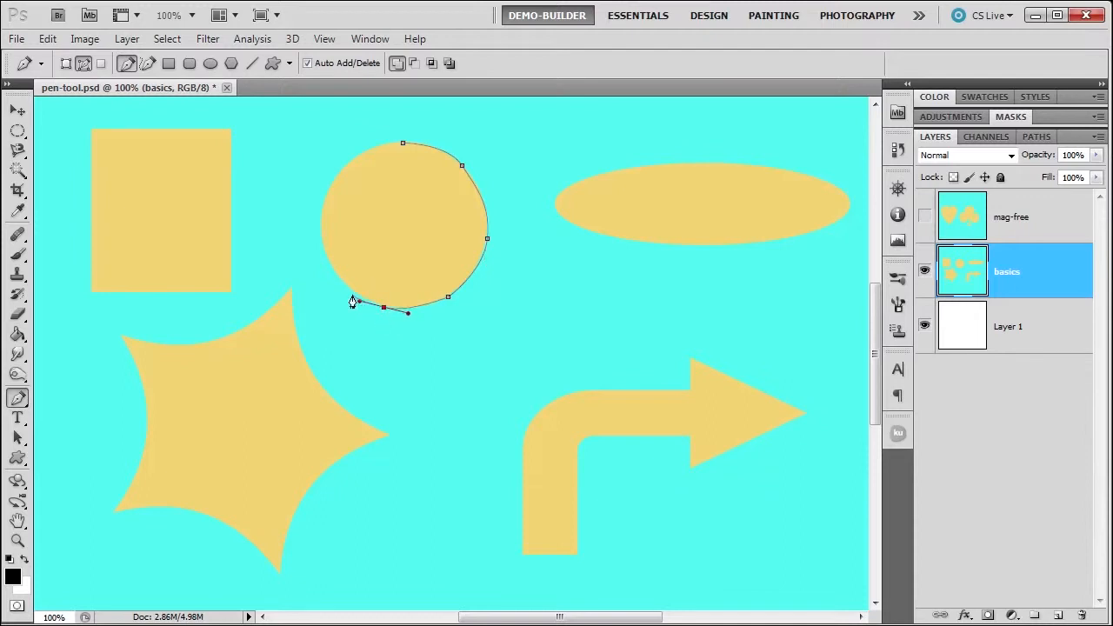
left_click_drag(326, 261, 319, 243)
left_click_drag(331, 180, 388, 150)
left_click(402, 148)
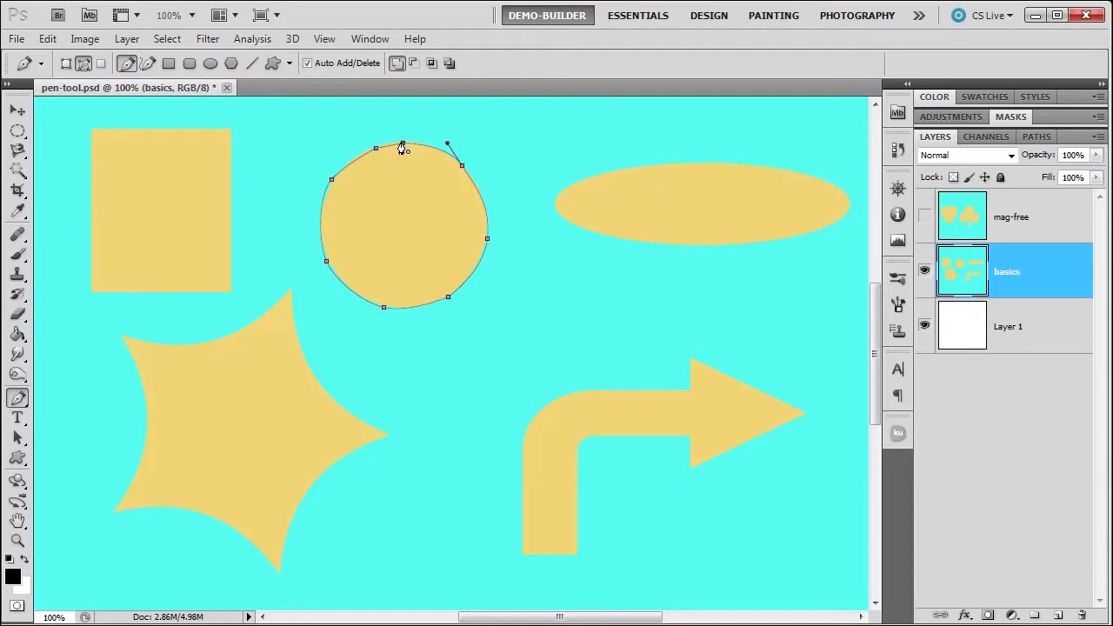
left_click(924, 273)
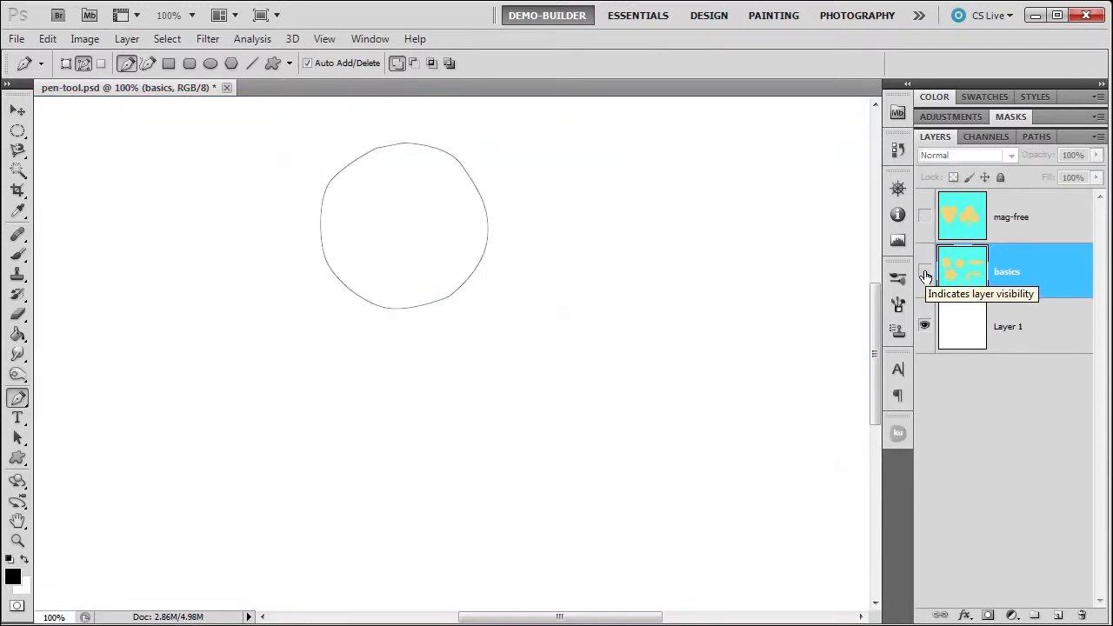
left_click(924, 273)
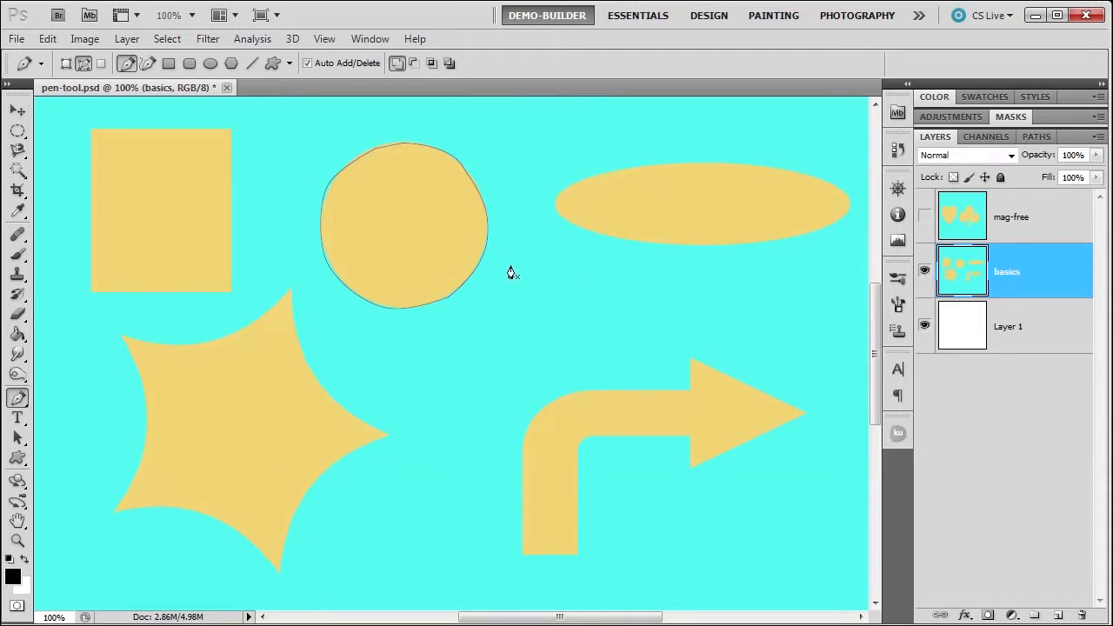
Draw an open Pen path of straight and curved segments across the ellipse and the arrow.
left_click(543, 179)
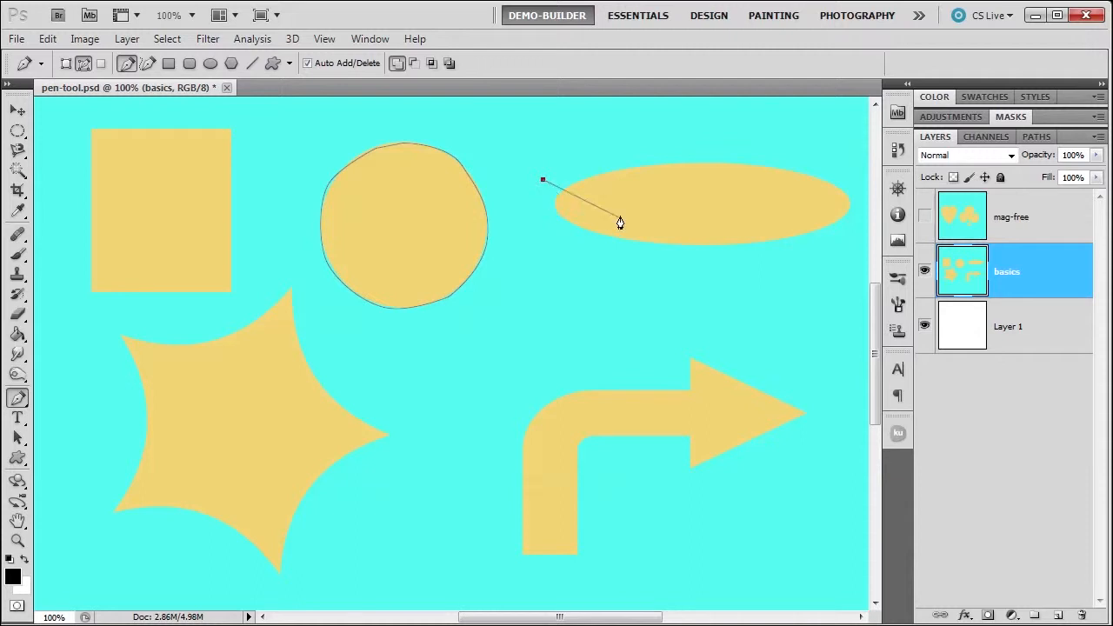
left_click(799, 203)
left_click(633, 470)
left_click_drag(644, 365, 677, 384)
left_click(682, 469)
left_click(536, 394)
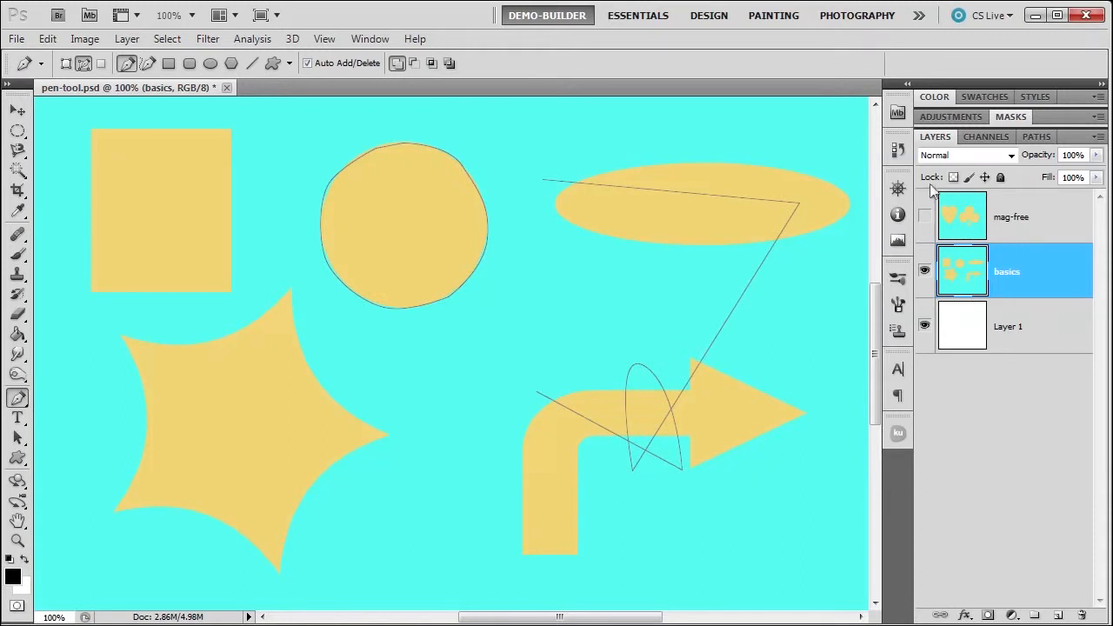
Delete the work path holding the circle outline and the open practice path.
left_click(1037, 137)
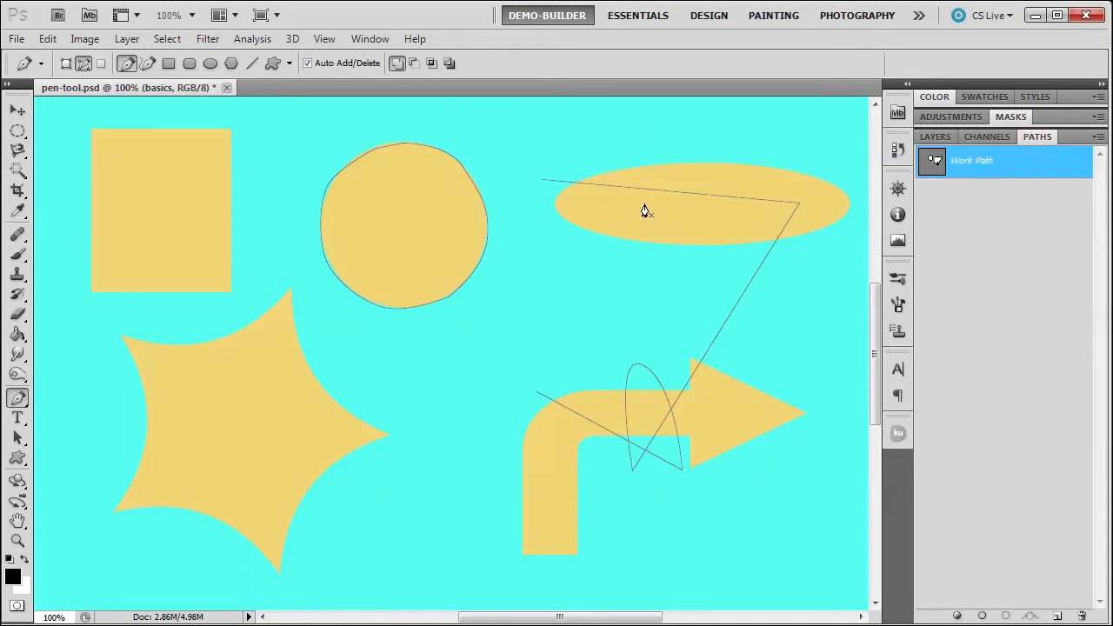
left_click(936, 136)
key("Delete")
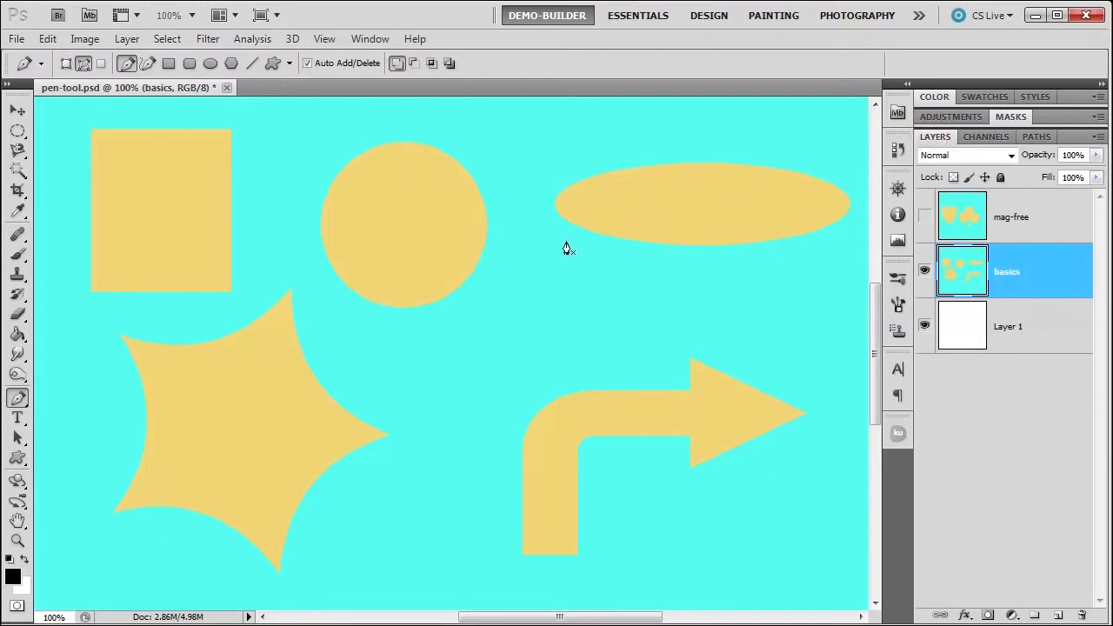
left_click(697, 162)
left_click_drag(783, 166, 851, 214)
left_click(794, 235, "ctrl")
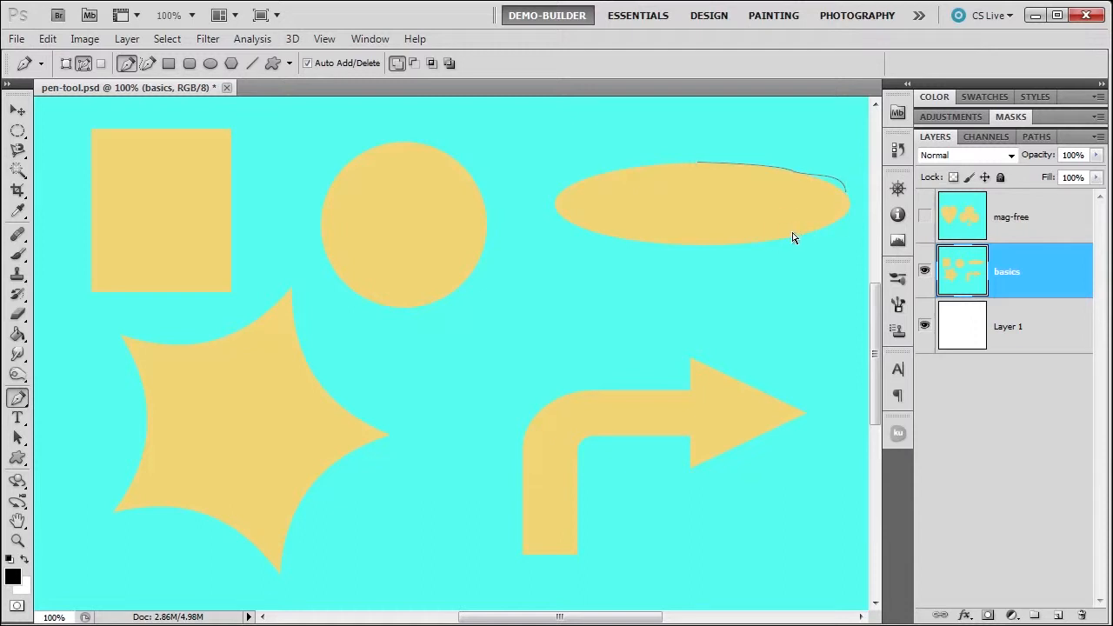
left_click(780, 167, "ctrl")
left_click(845, 193)
left_click_drag(821, 231, 796, 237)
key("Escape")
left_click(774, 167, "ctrl")
left_click(845, 192)
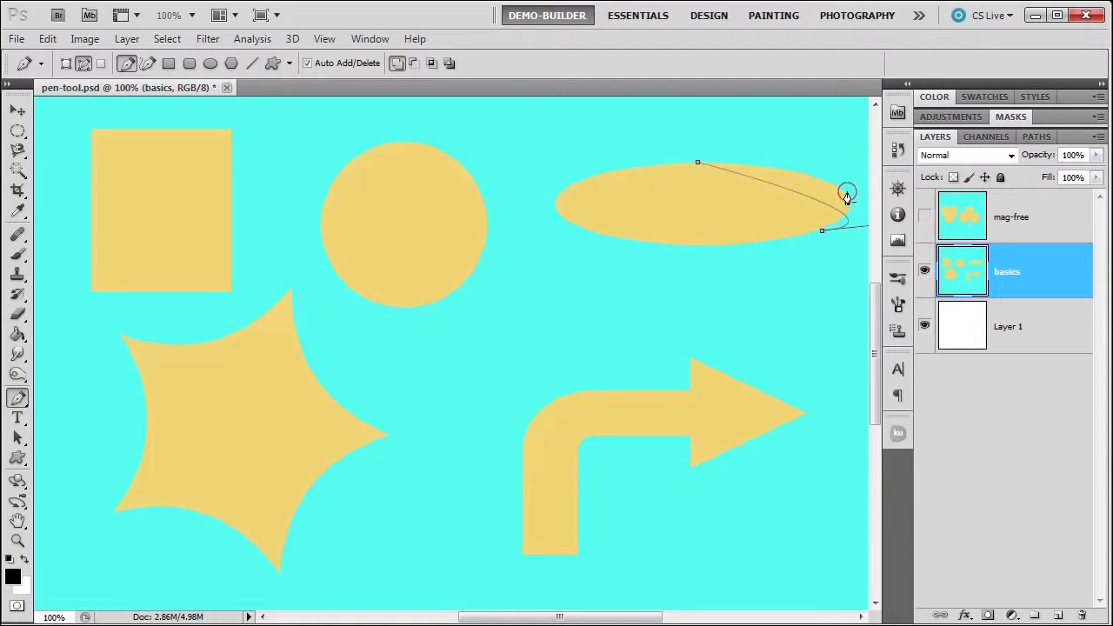
Trace the ellipse with a few long curved Pen segments, close the path, and delete it.
left_click(821, 234, "ctrl")
mouse_move(822, 237)
left_mouse_down()
mouse_move(819, 261)
mouse_move(751, 276)
mouse_move(760, 264)
mouse_move(789, 266)
mouse_move(687, 287)
mouse_move(690, 315)
mouse_move(790, 273)
mouse_move(829, 227)
left_mouse_up()
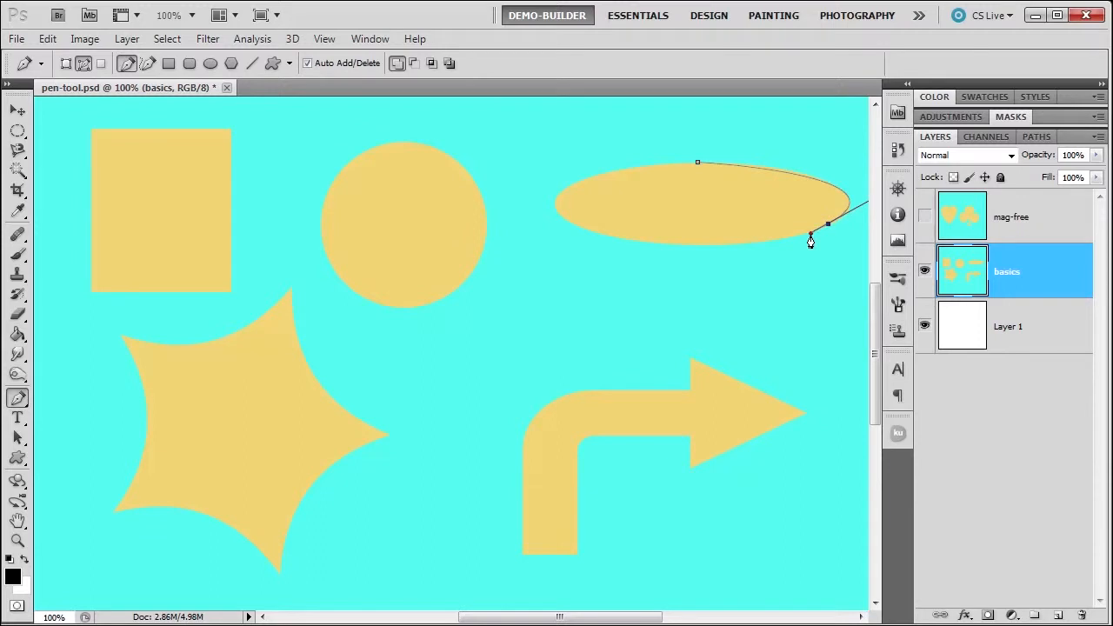
left_click_drag(810, 241, 562, 191)
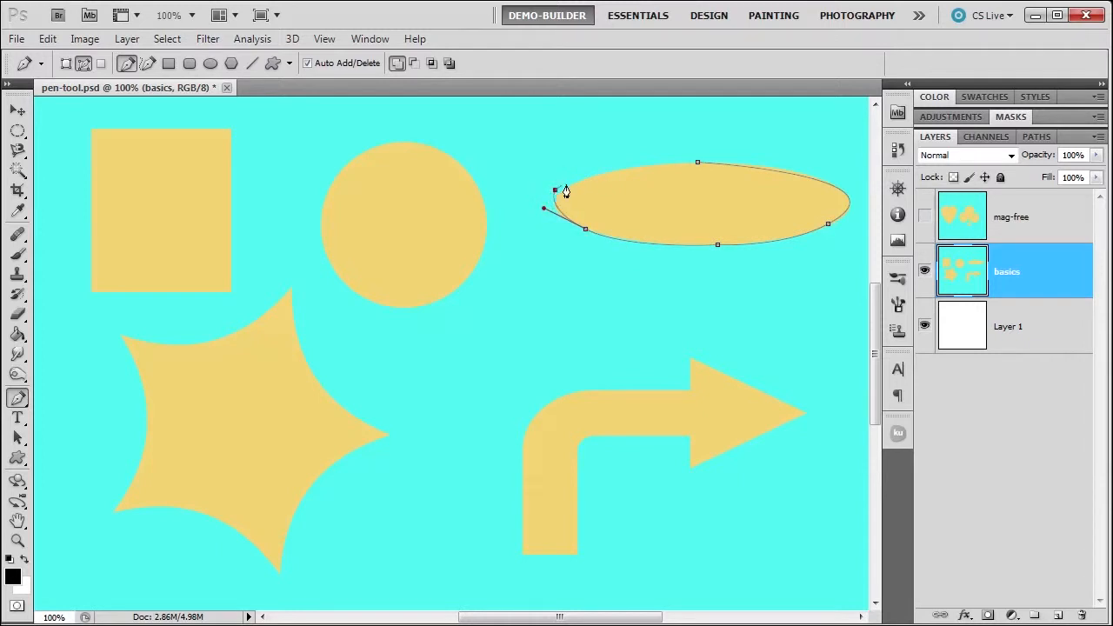
left_click_drag(645, 164, 679, 158)
left_click(679, 157)
left_click(698, 161)
key("Delete")
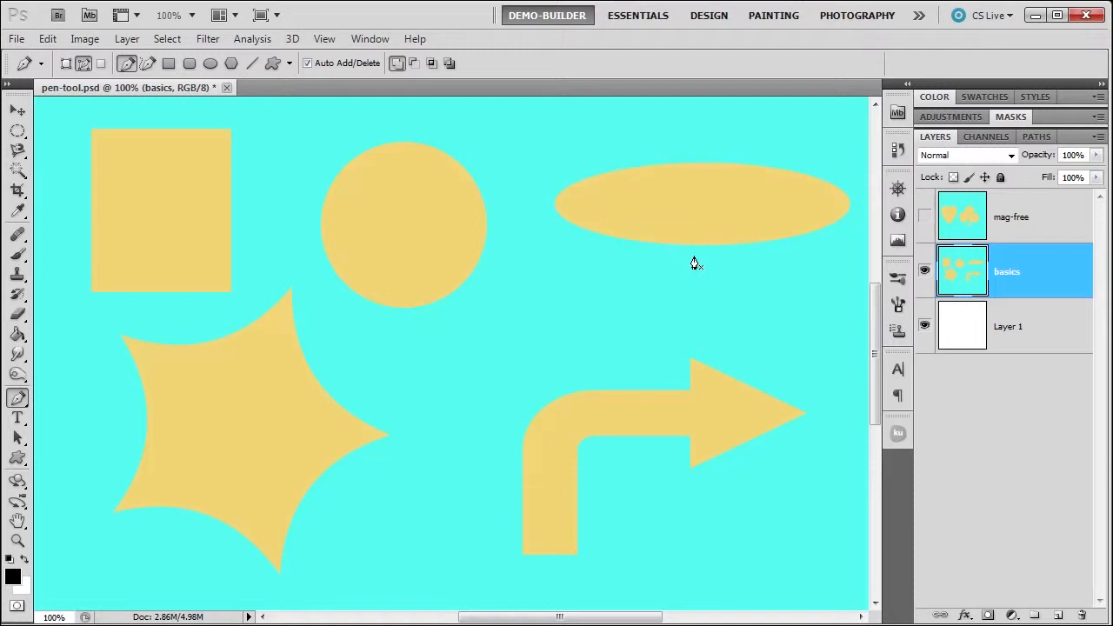
Retrace the ellipse as a closed Pen path with closely spaced curved anchor points and inspect it with the basics layer hidden.
left_click(691, 165)
left_click_drag(769, 168, 846, 201)
left_click_drag(798, 233, 721, 251)
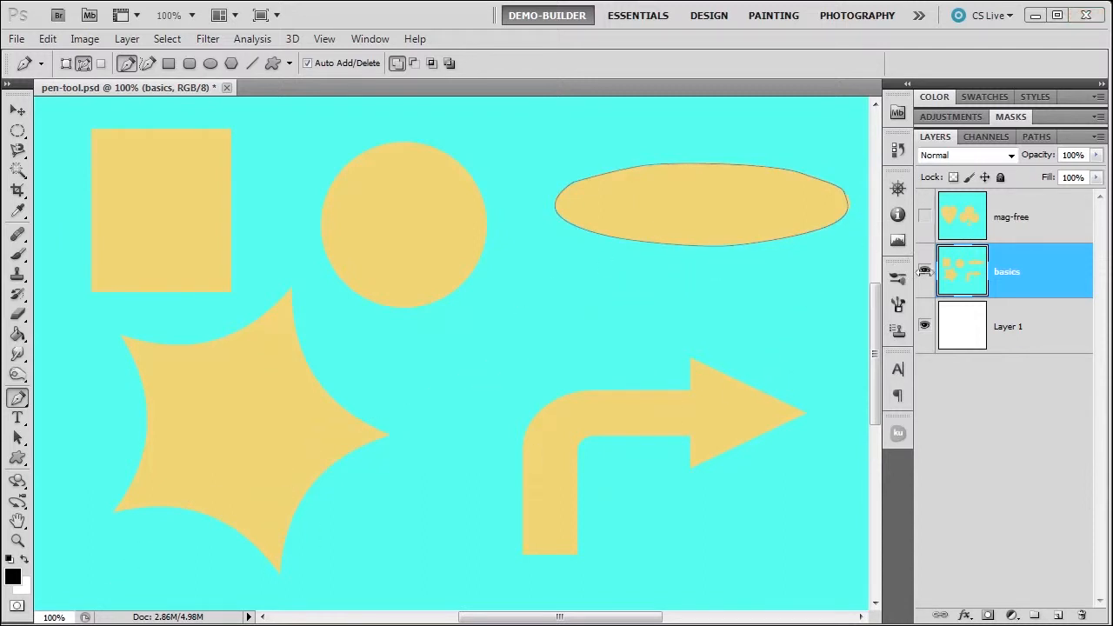
left_click(924, 270)
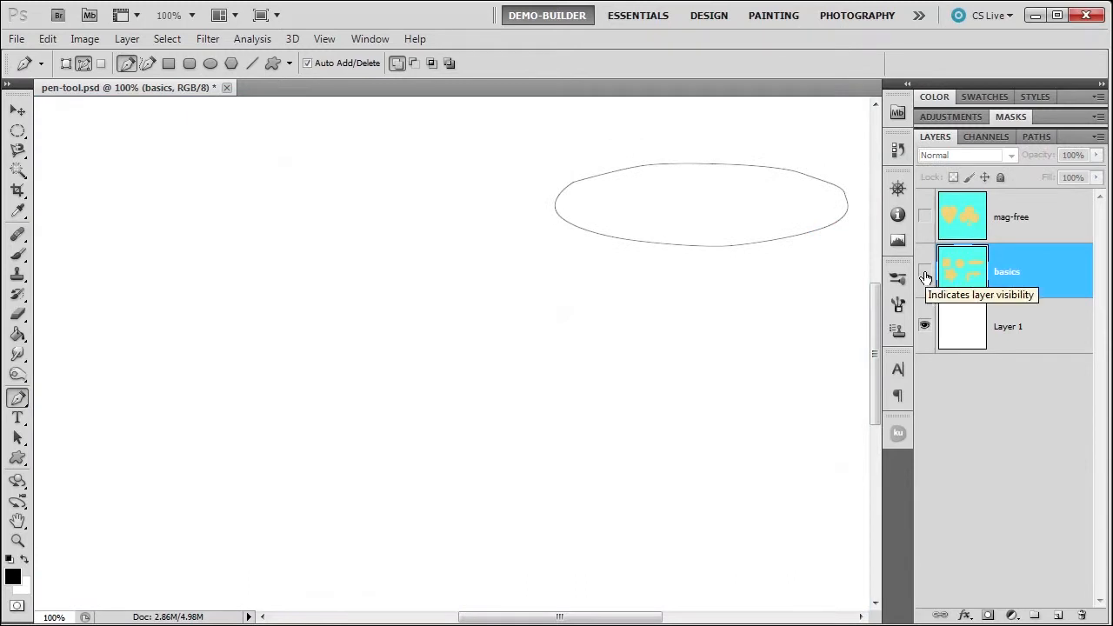
left_click(924, 271)
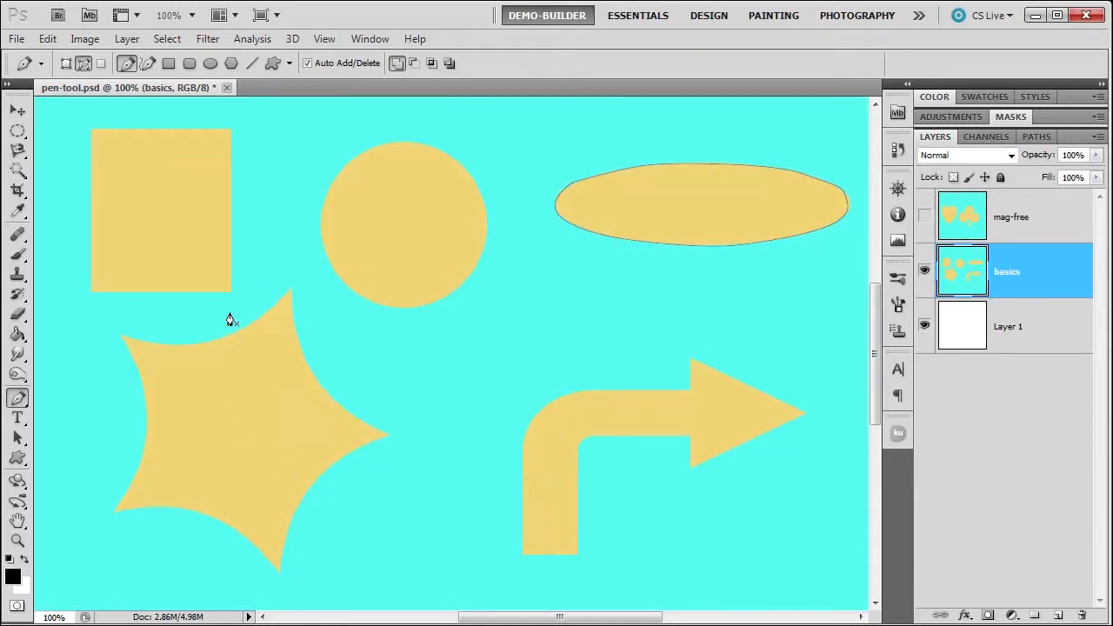
left_click(290, 288)
left_click_drag(314, 379, 338, 407)
left_click(390, 433)
key("ctrl+z")
left_click_drag(314, 380, 339, 408)
left_click(379, 432, "alt")
key("BackSpace")
left_click_drag(314, 378, 344, 419)
left_click(370, 429)
left_click_drag(371, 432, 371, 431)
key("Delete")
Trace the star's right and lower edges from its top tip to its lower-left tip, with corner points at the tips and curved points between.
left_click(290, 288)
left_click(315, 375)
left_click_drag(314, 380, 341, 410)
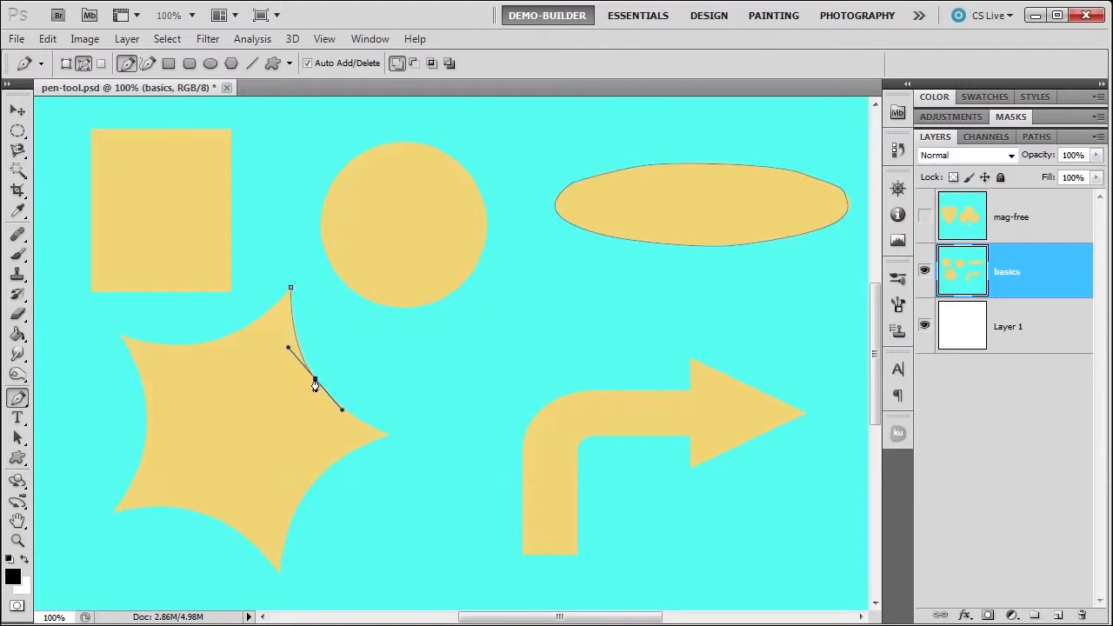
left_click(389, 435)
left_click_drag(314, 484, 295, 516)
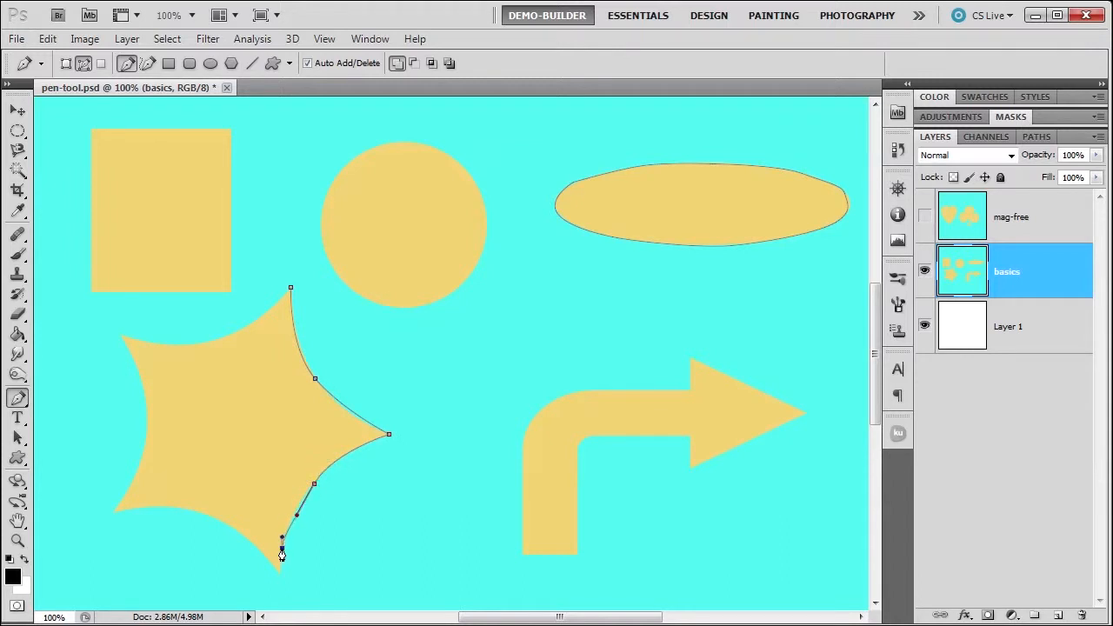
left_click_drag(281, 548, 281, 563)
left_click(279, 571)
left_click_drag(226, 524, 155, 513)
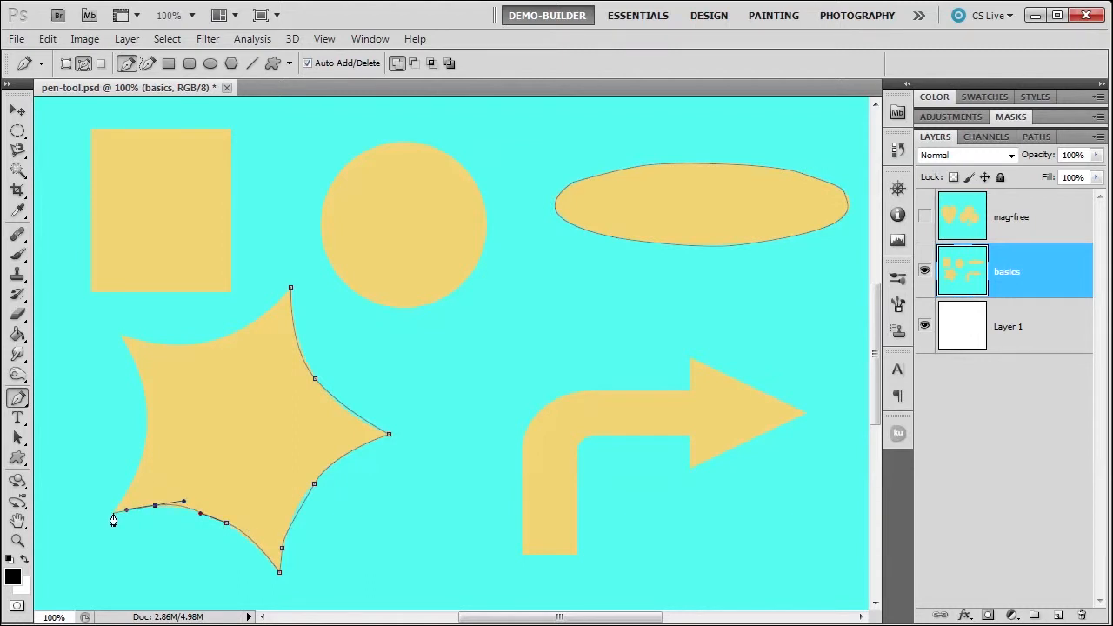
left_click(113, 519)
Trace the star's left and upper edges, close the path at the top tip, and check it by toggling the basics layer's visibility.
left_click(142, 461)
left_click_drag(142, 459, 146, 437)
left_click_drag(144, 385, 135, 365)
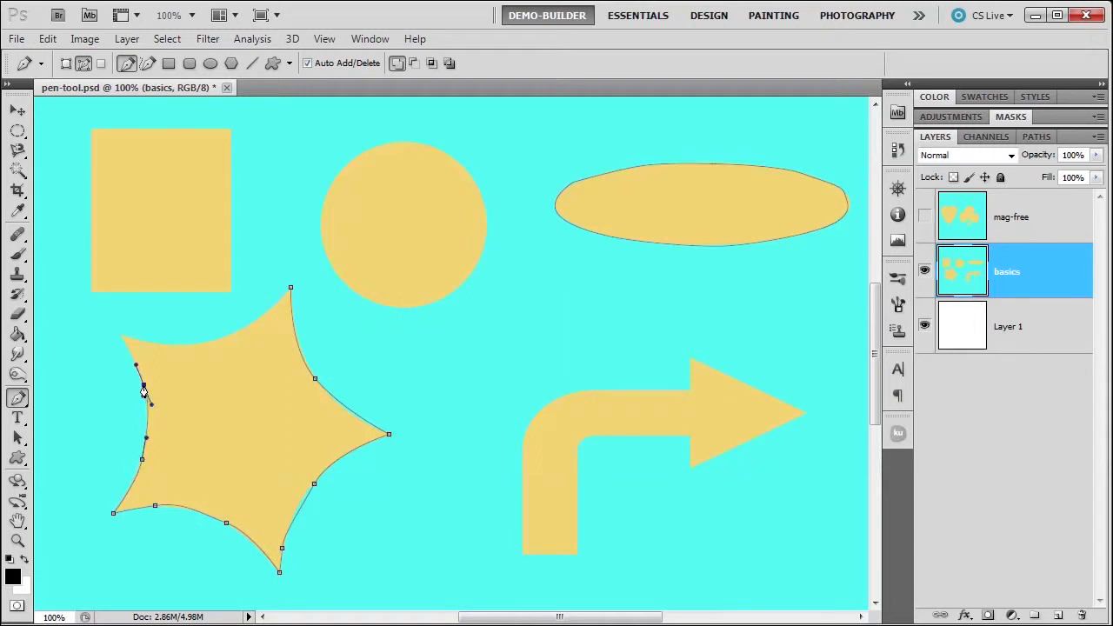
left_click(119, 337)
left_click(184, 346)
left_click(253, 325)
left_click_drag(253, 324, 267, 312)
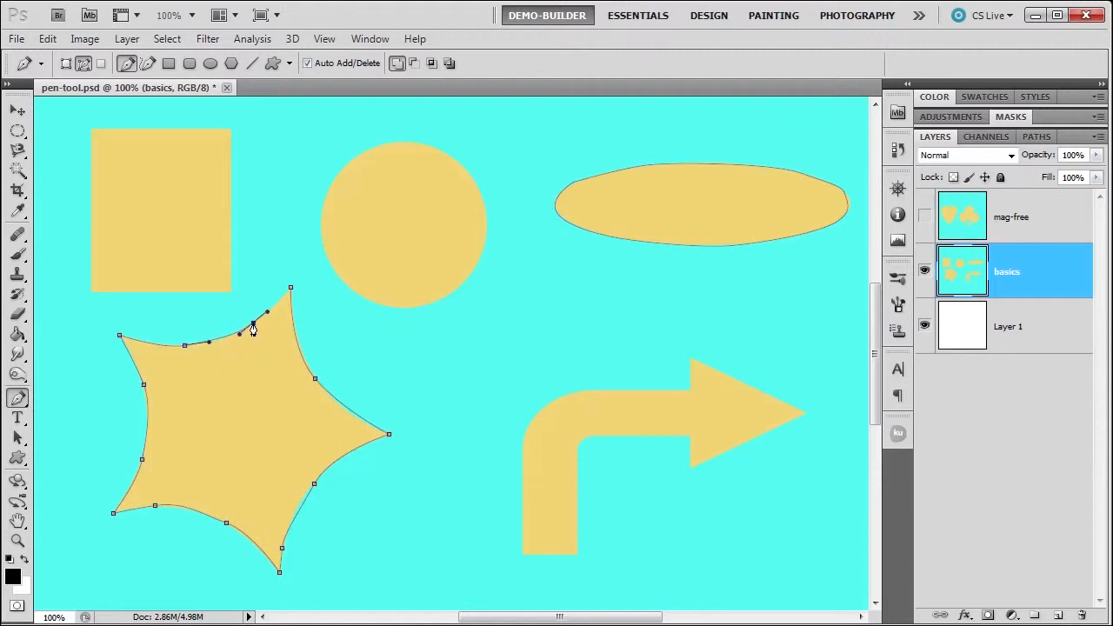
left_click(290, 288)
left_click(924, 271)
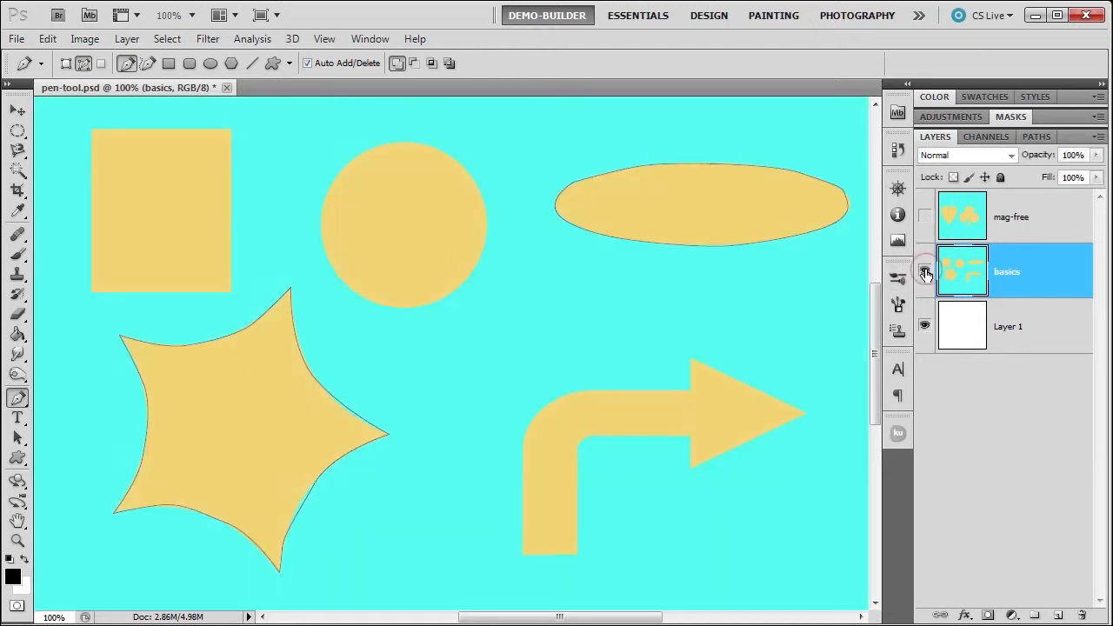
left_click(924, 270)
Trace the arrow's head, the underside of its shaft, the curved inner bend and the lower end with the Pen tool.
left_click(691, 360)
left_click_drag(805, 413, 781, 445)
left_click(690, 467)
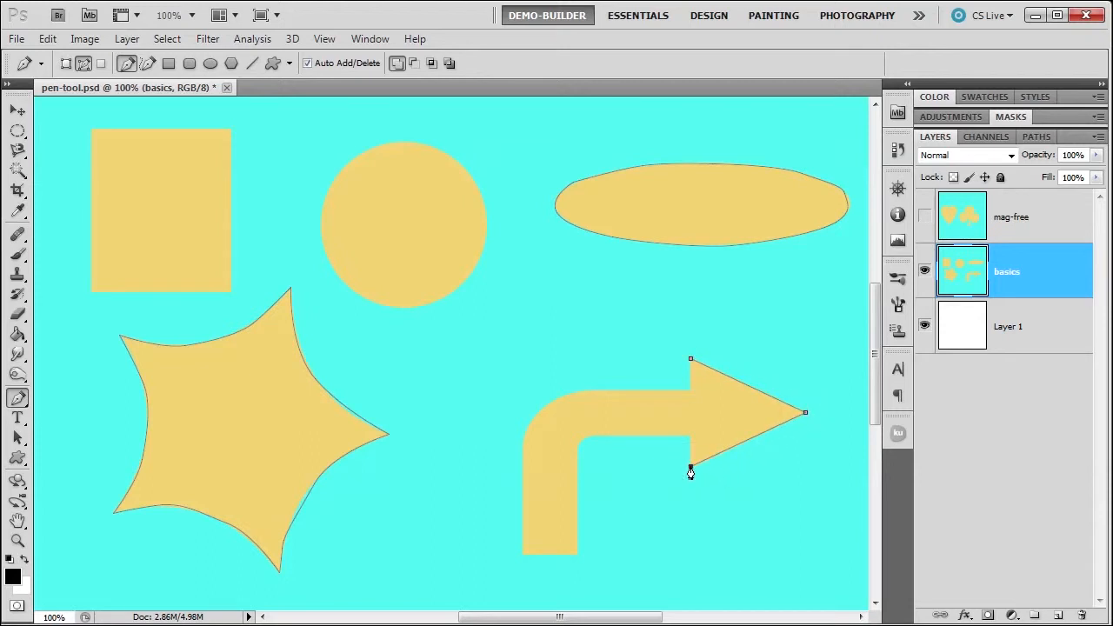
left_click(690, 437)
left_click(598, 438)
left_click_drag(575, 450, 576, 454)
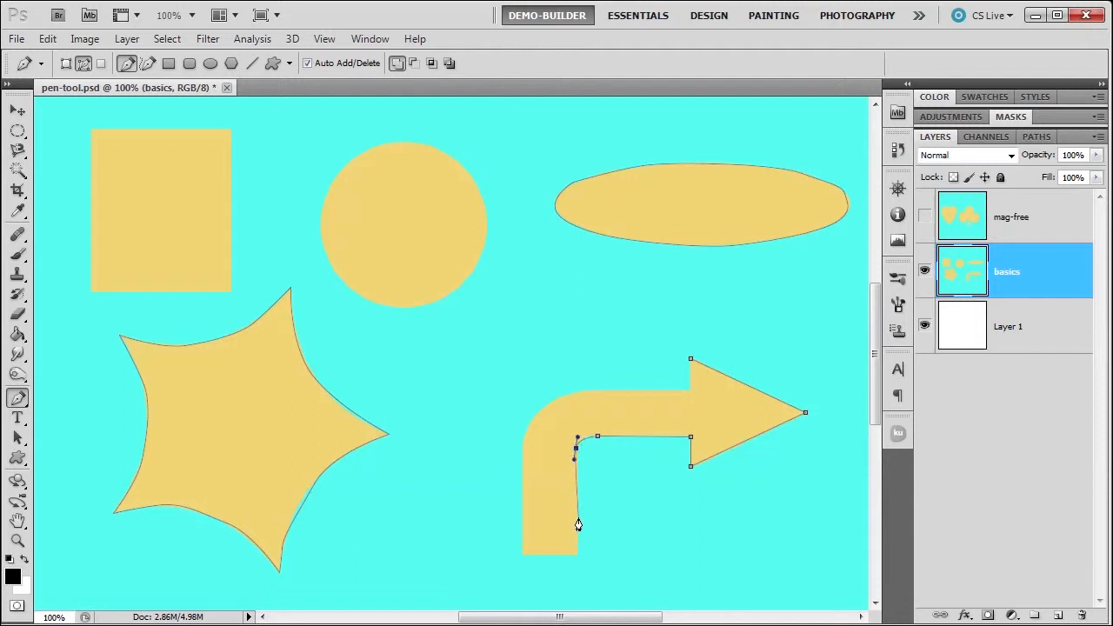
left_click(522, 552)
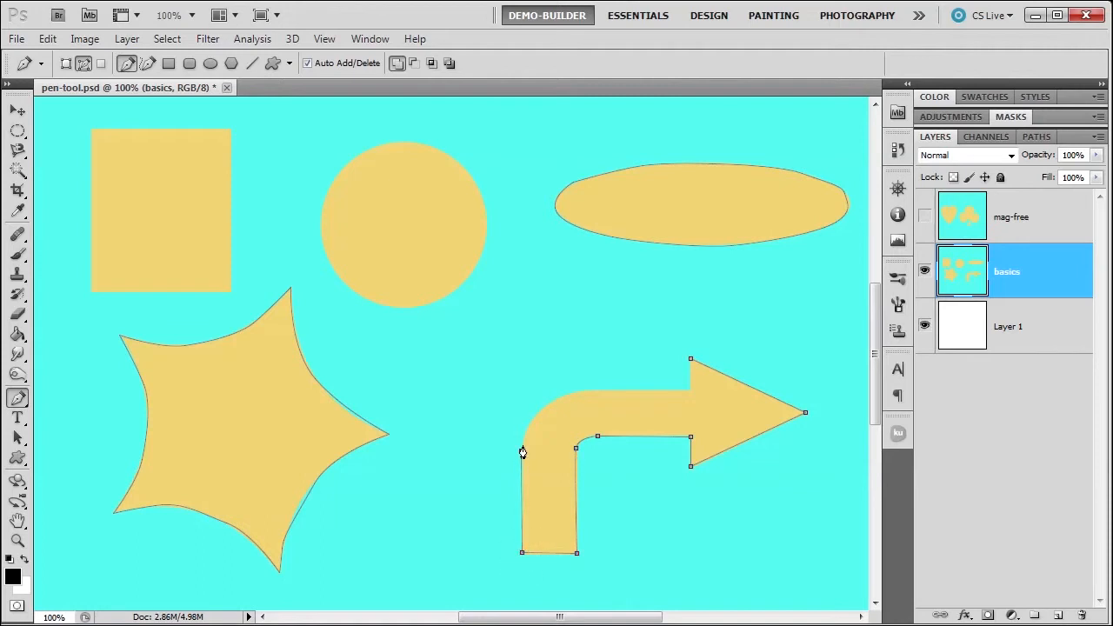
Trace the arrow's outer bend and upper shaft edge, close the path at the arrowhead, and inspect it with the basics layer hidden.
left_click(522, 450)
left_click_drag(549, 406, 599, 389)
left_click(687, 390)
left_click(687, 360)
left_click(924, 275)
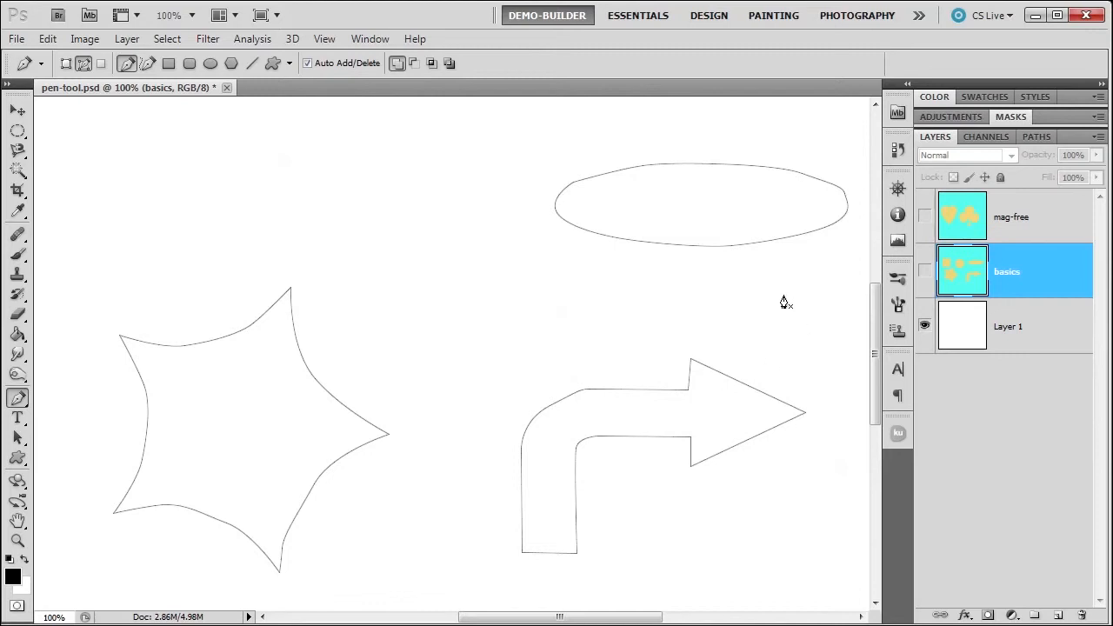
left_click(924, 271)
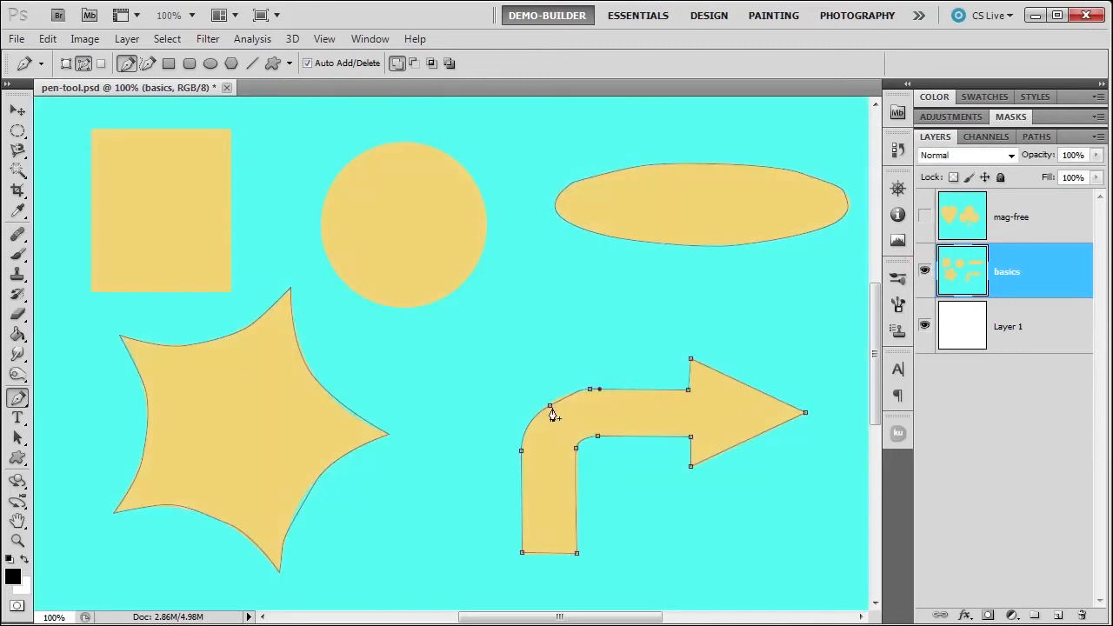
Try reshaping the arrow's outer bend by moving its middle anchor point's direction handles, and undo each change.
left_click(549, 407, "ctrl")
left_click_drag(518, 424, 510, 399)
key("ctrl+z")
mouse_move(575, 385)
left_mouse_down()
mouse_move(570, 435)
mouse_move(563, 370)
left_mouse_up()
key("ctrl+z")
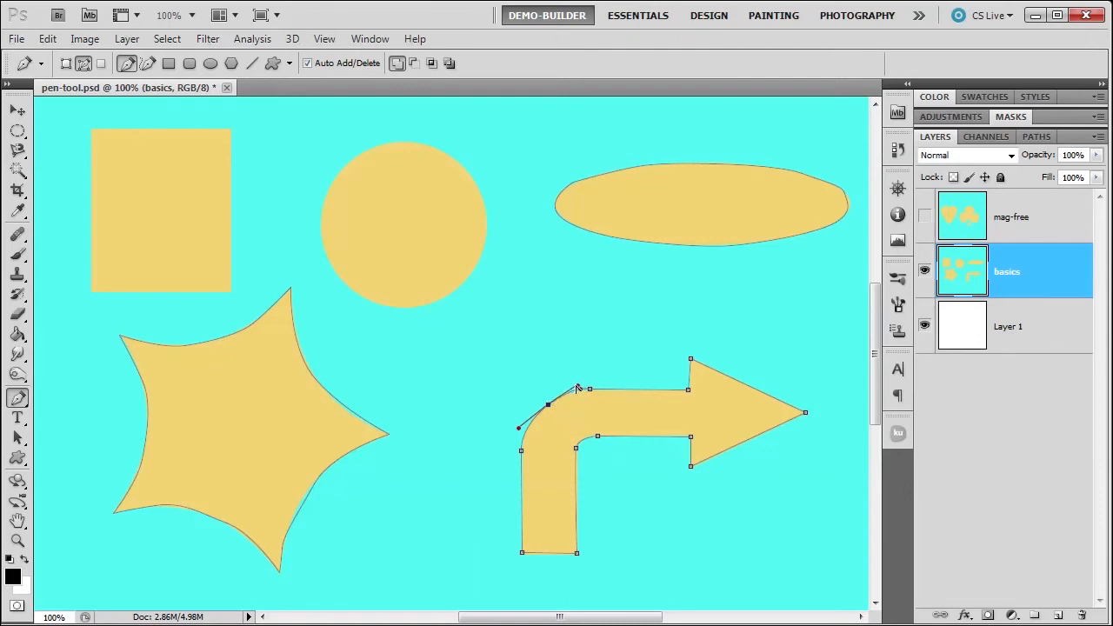